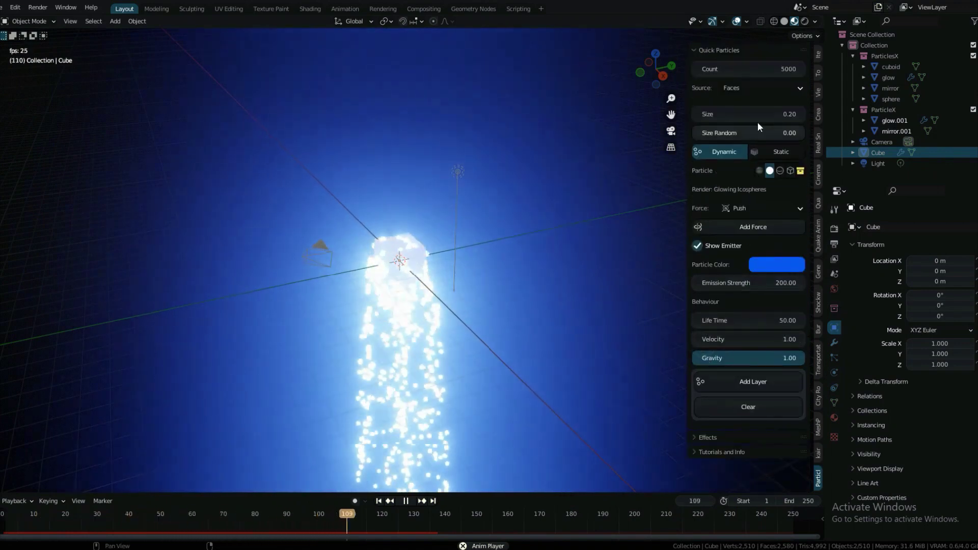
# Shrink the glowing particle size toward 0.08 in the Quick Particles panel
pyautogui.moveTo(771, 110); pyautogui.dragTo(752, 111)
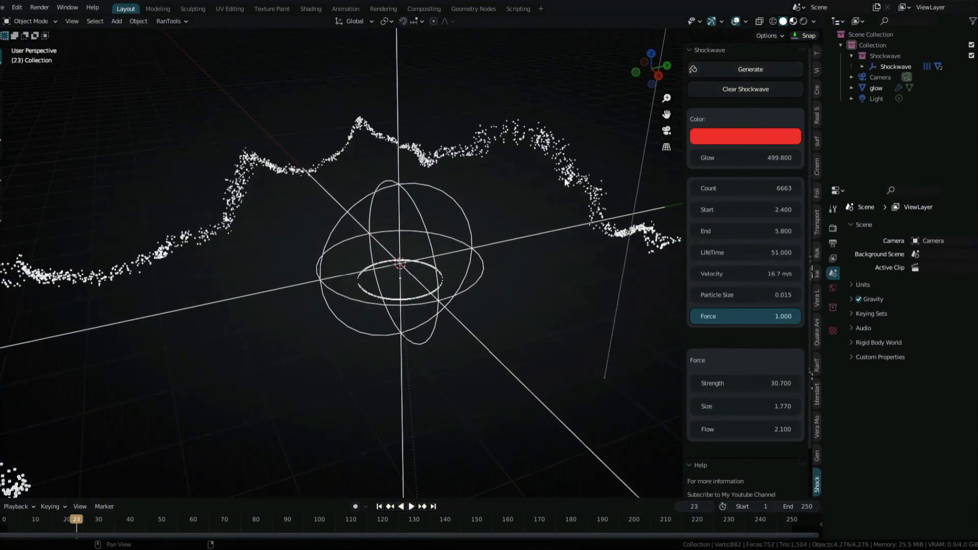
# Orbit the view to look down on the shockwave
pyautogui.moveTo(650, 69); pyautogui.dragTo(652, 69)
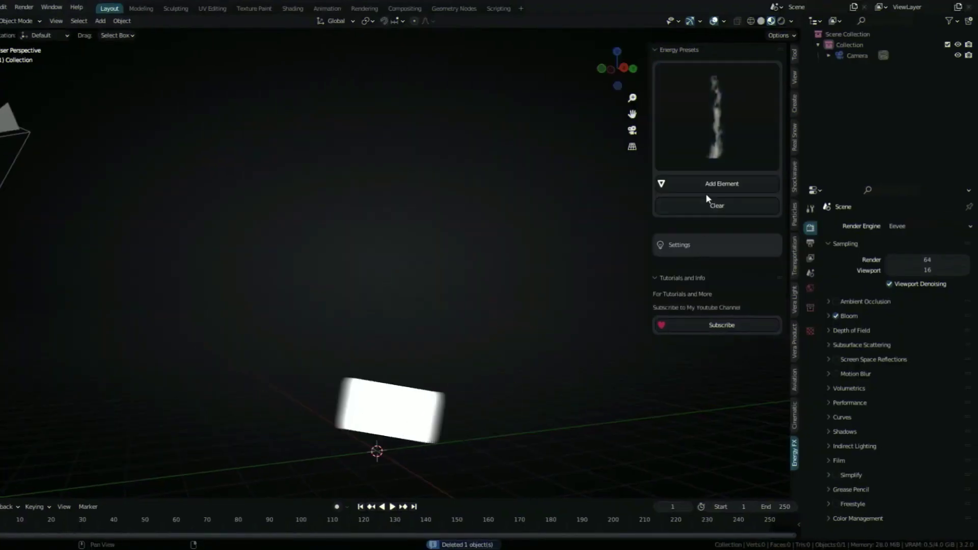
# Add the Saber energy preset to the scene from the Energy FX panel
pyautogui.click(707, 191)
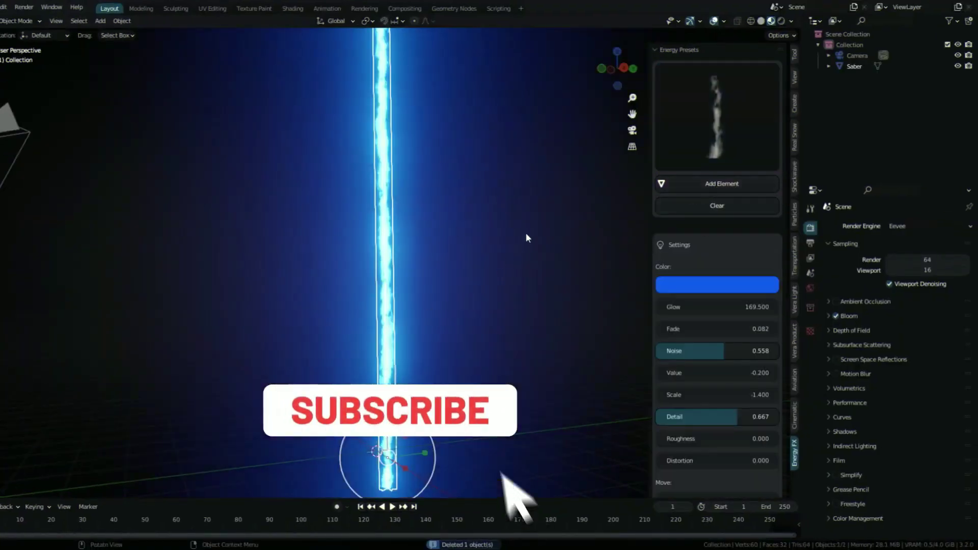
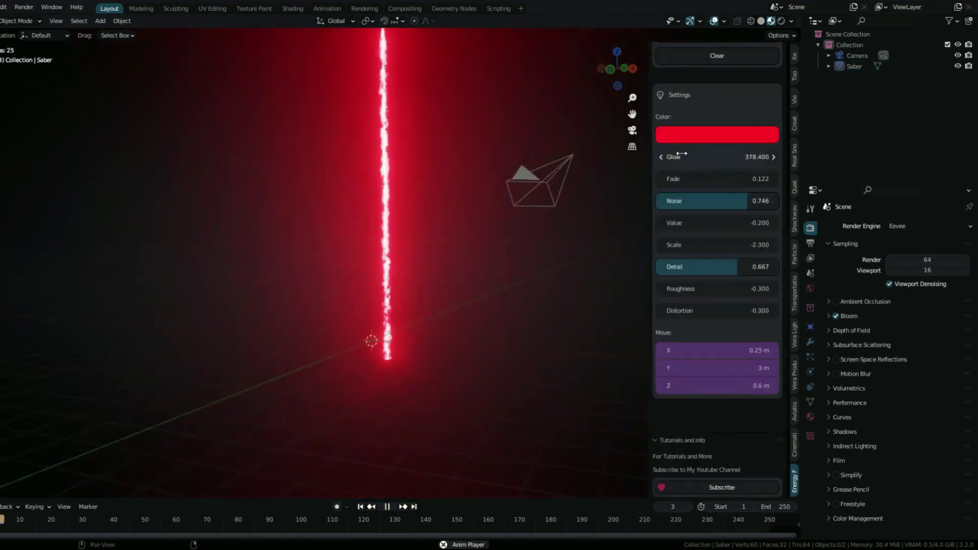
# Recolour the saber blade glow to an orange hue via the Color swatch
pyautogui.click(685, 170)
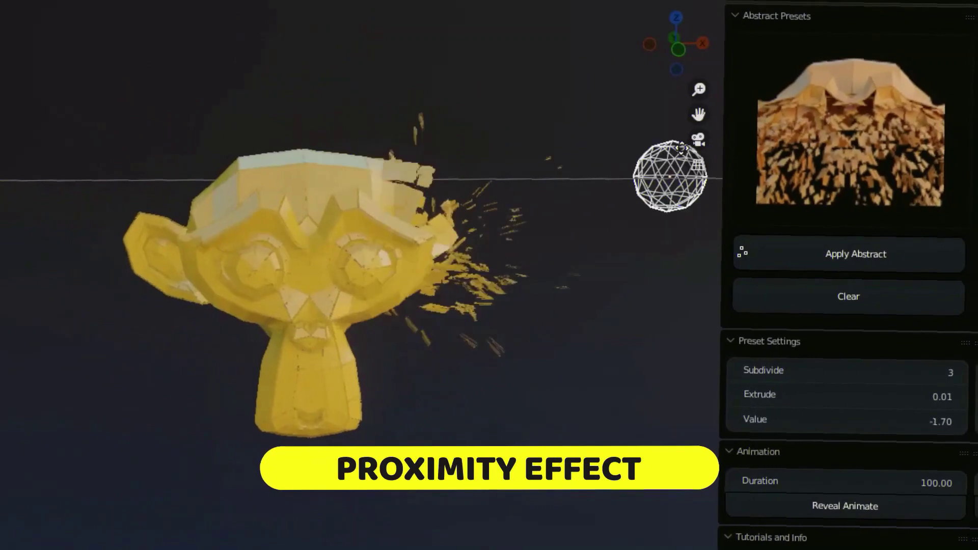
# Sweep the wireframe sphere through the monkey head to scatter it, then away so it re-forms
pyautogui.moveTo(682, 148); pyautogui.dragTo(304, 287)
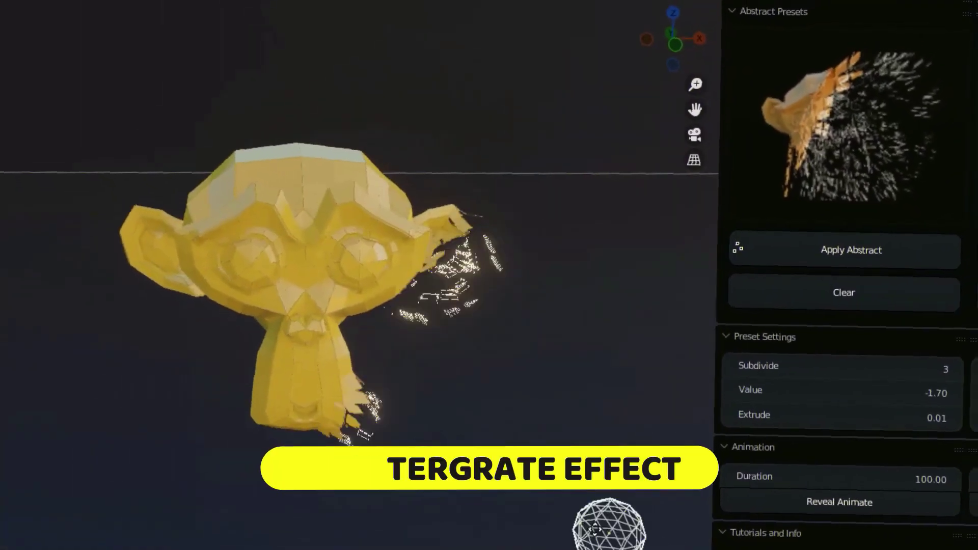
pyautogui.moveTo(595, 527); pyautogui.dragTo(320, 306)
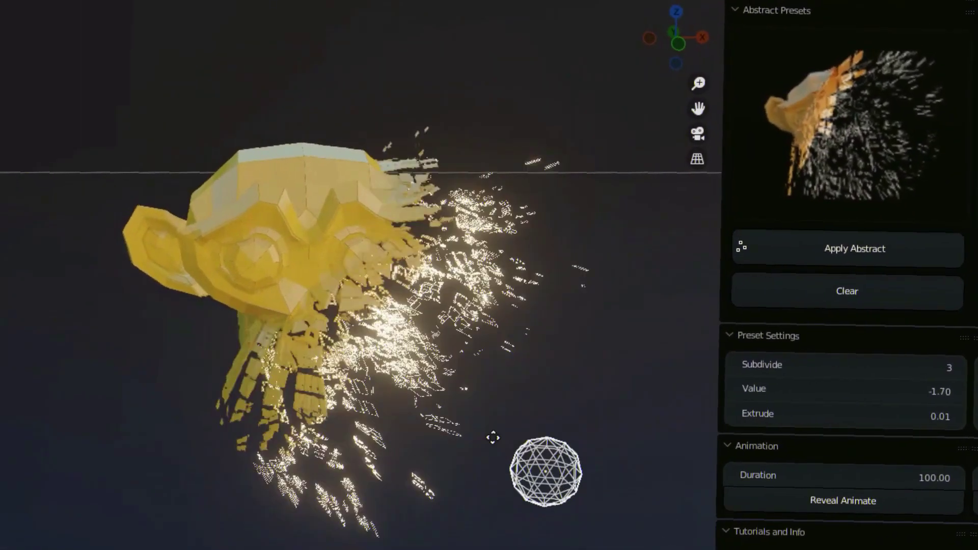
pyautogui.moveTo(275, 231); pyautogui.dragTo(486, 435)
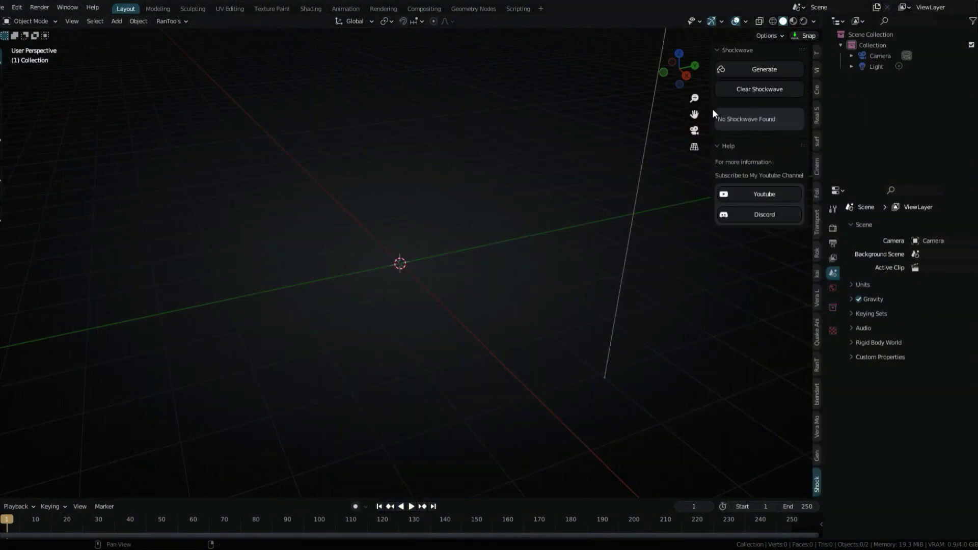
# Widen the Shockwave panel, view the red ring from near top-down, and play its animation
pyautogui.moveTo(713, 113); pyautogui.dragTo(685, 111)
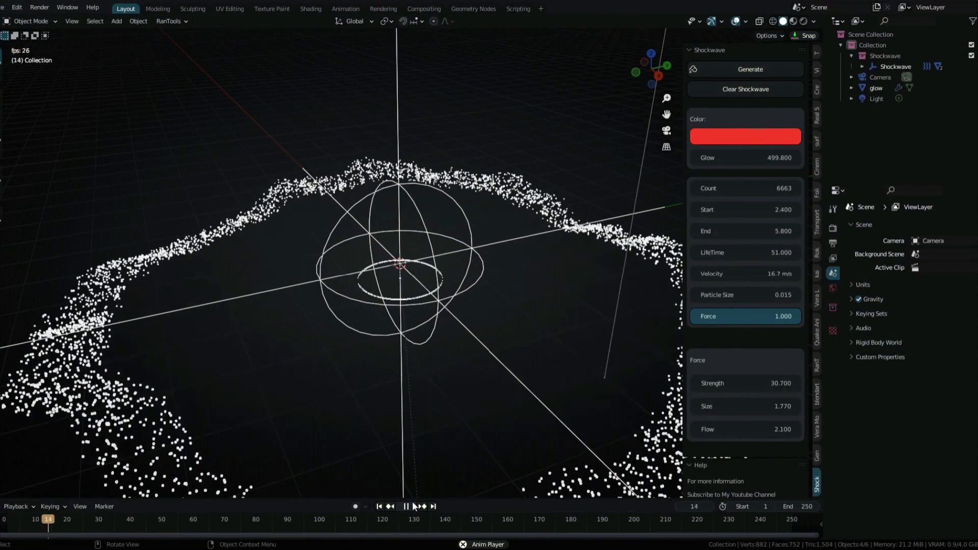
pyautogui.moveTo(557, 186); pyautogui.dragTo(380, 481, button='middle')
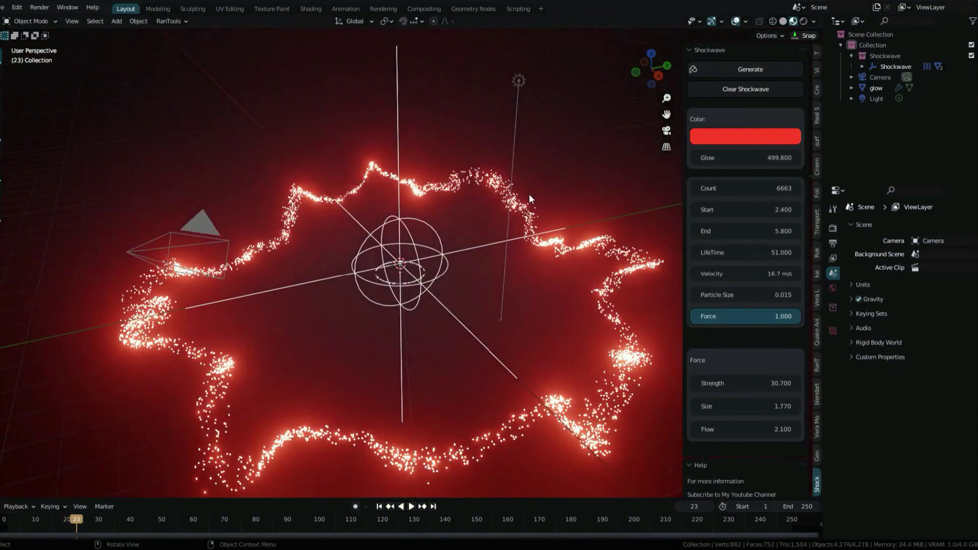
pyautogui.click(411, 507)
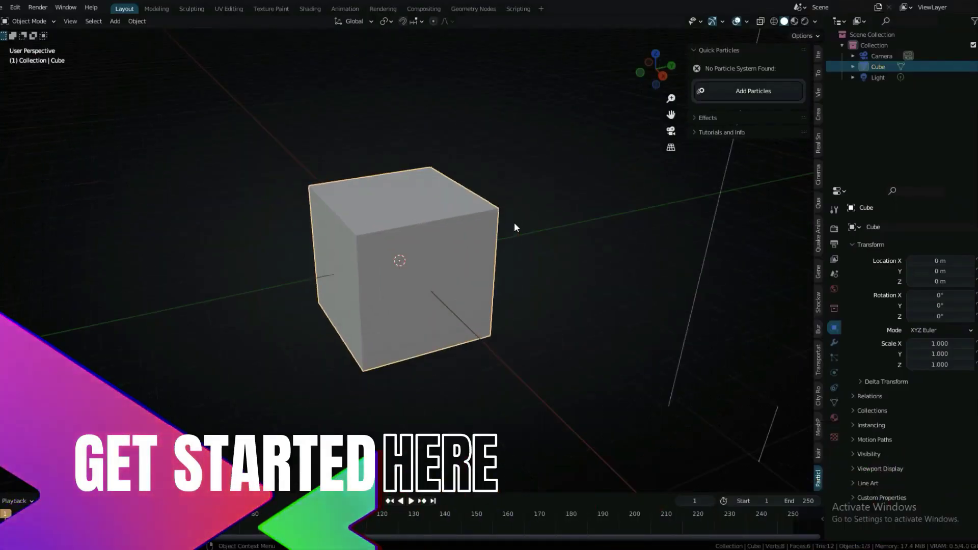
# Add a Quick Particles system to the cube and expand its Effects options
pyautogui.click(750, 87)
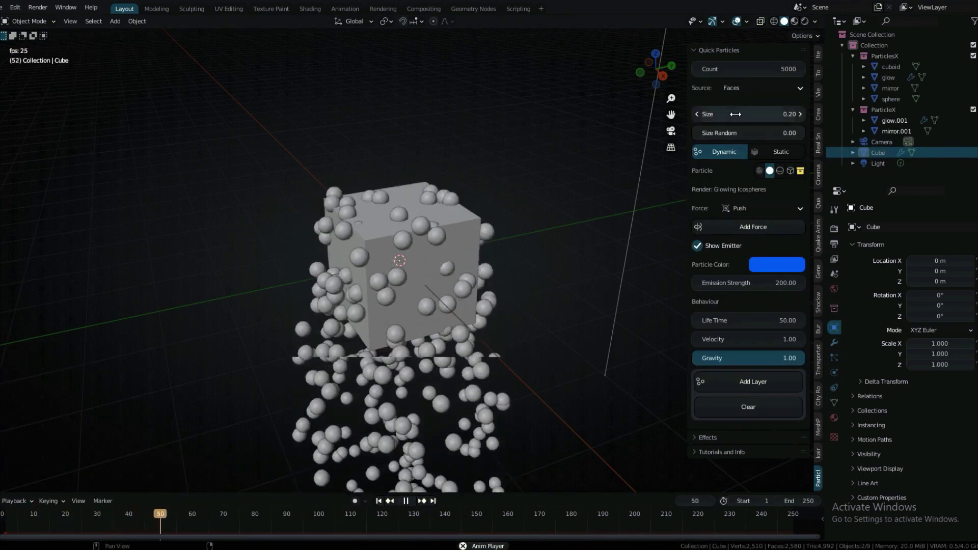
pyautogui.click(698, 441)
pyautogui.scroll(-3, 703, 416)
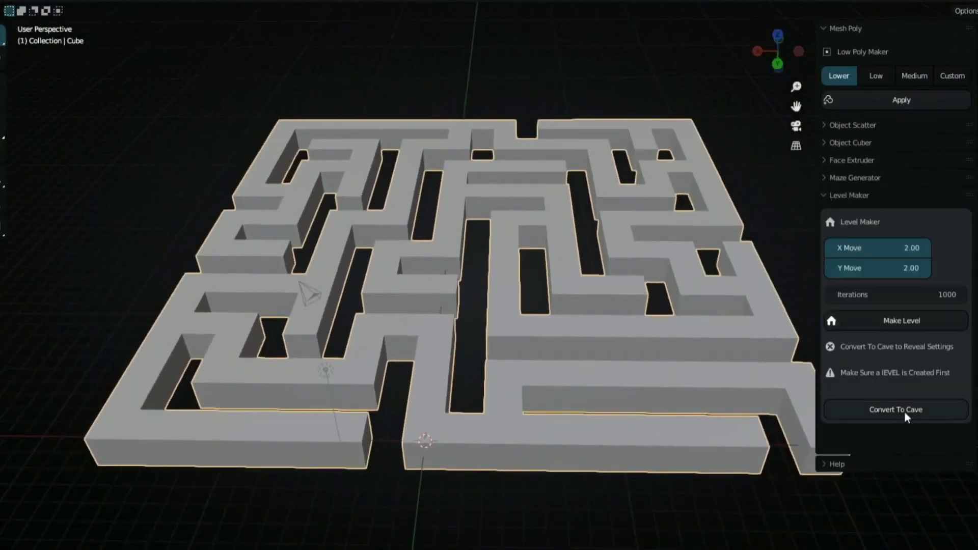
# Convert the maze into a rocky cave, then collapse Tools to reveal Object Cuber settings
pyautogui.click(903, 411)
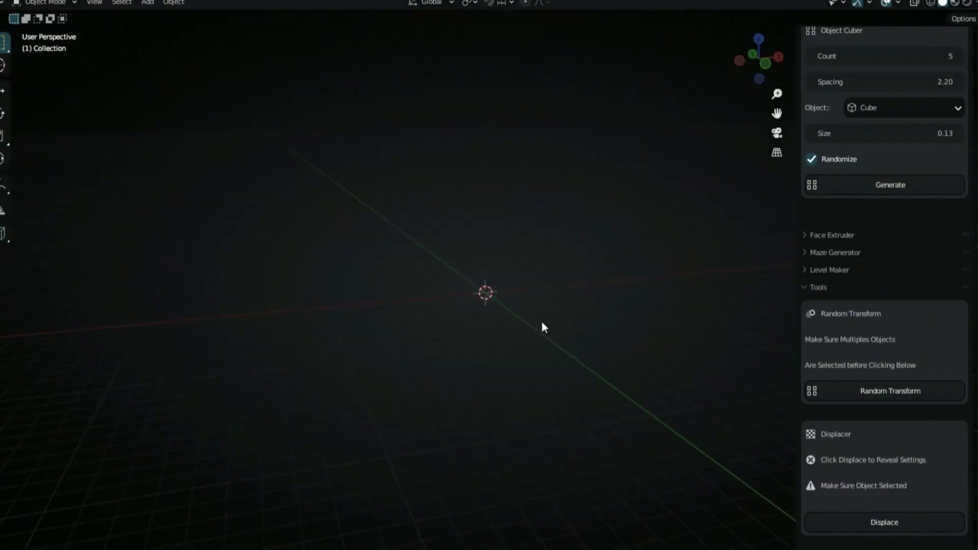
pyautogui.click(817, 286)
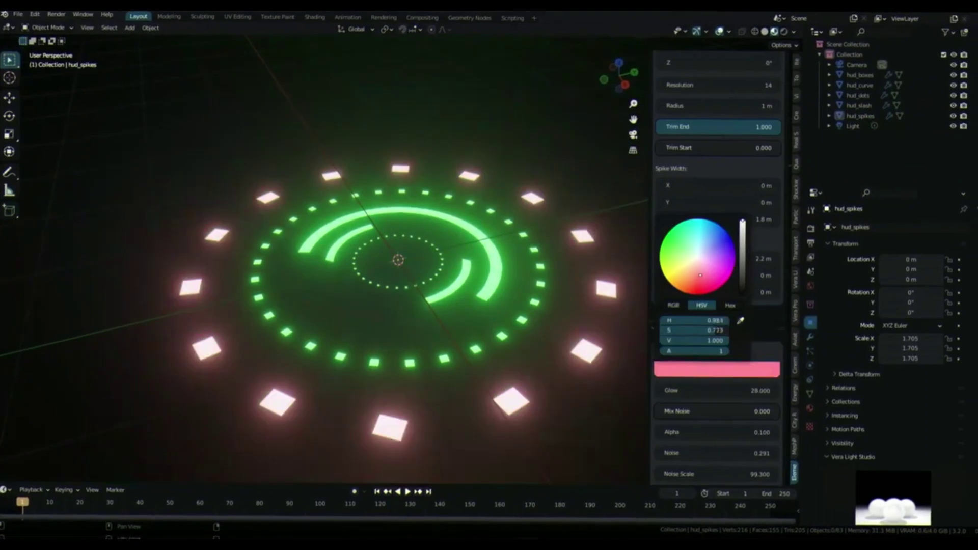
# Shift the HUD Glow Color on the colour wheel from green to blue
pyautogui.moveTo(699, 275); pyautogui.dragTo(724, 238)
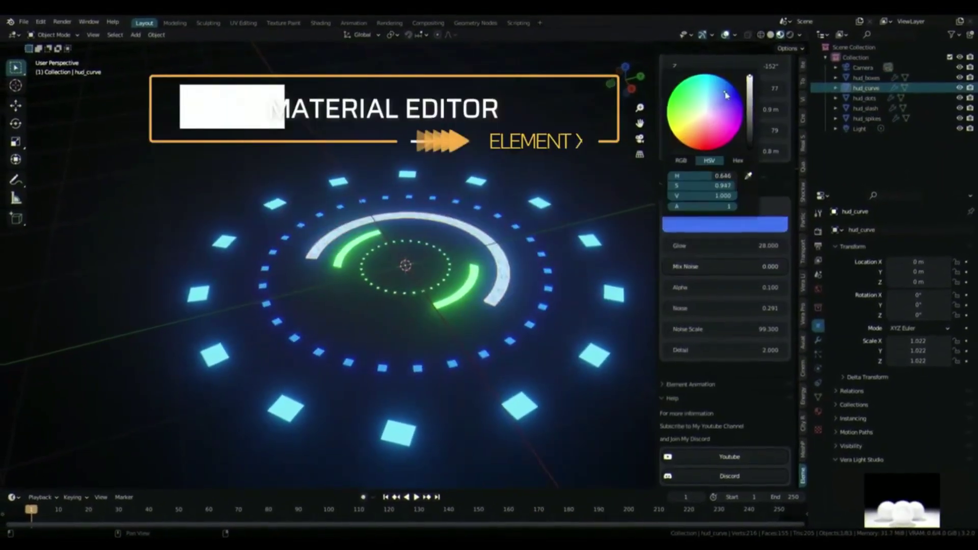